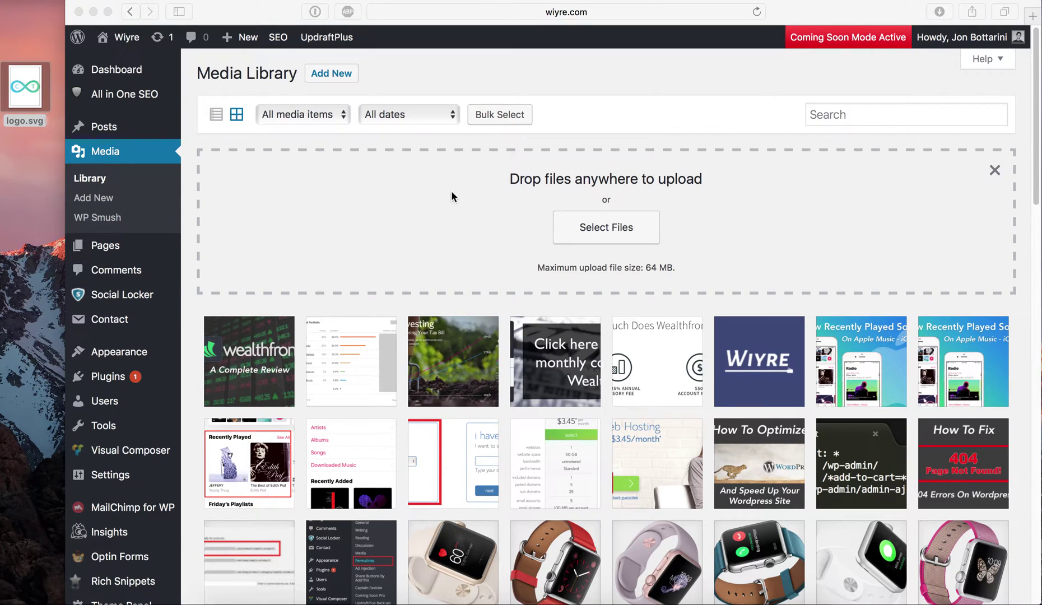
- Preview logo.svg, then drag it from the desktop into the Media Library to upload it
{"action": "left_click", "coordinate": [607, 115]}
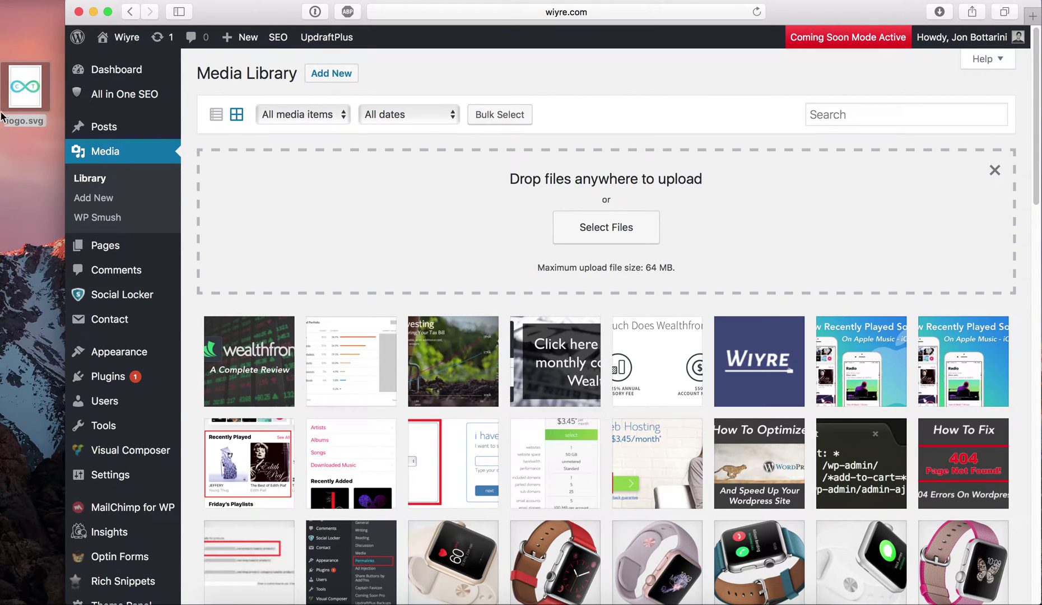
{"action": "mouse_move", "coordinate": [21, 92]}
{"action": "left_mouse_down"}
{"action": "mouse_move", "coordinate": [11, 94]}
{"action": "mouse_move", "coordinate": [27, 89]}
{"action": "left_mouse_up"}
{"action": "key", "text": "space"}
{"action": "key", "text": "space"}
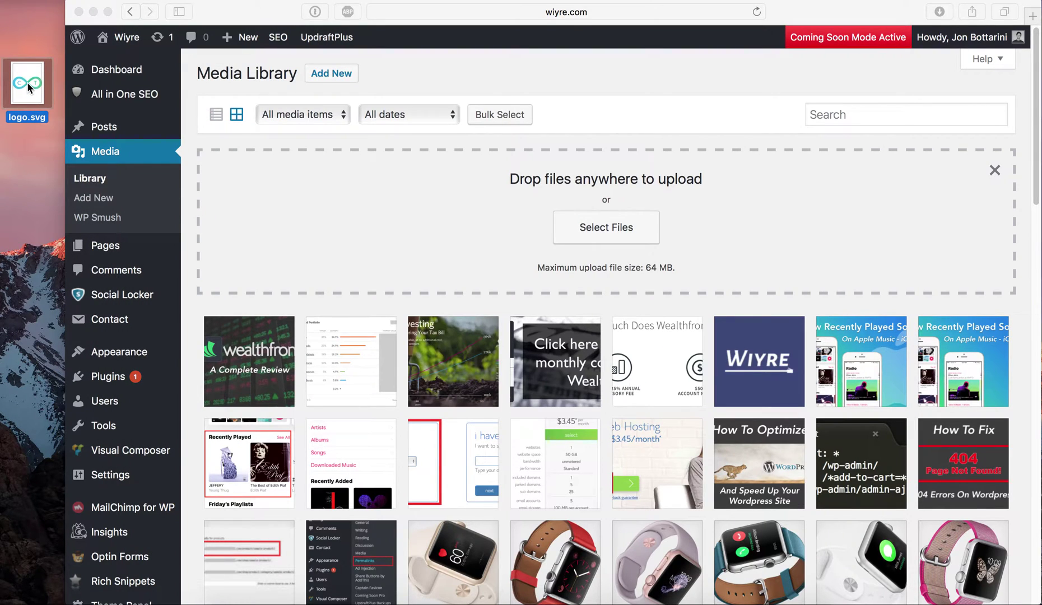
{"action": "left_click", "coordinate": [616, 104]}
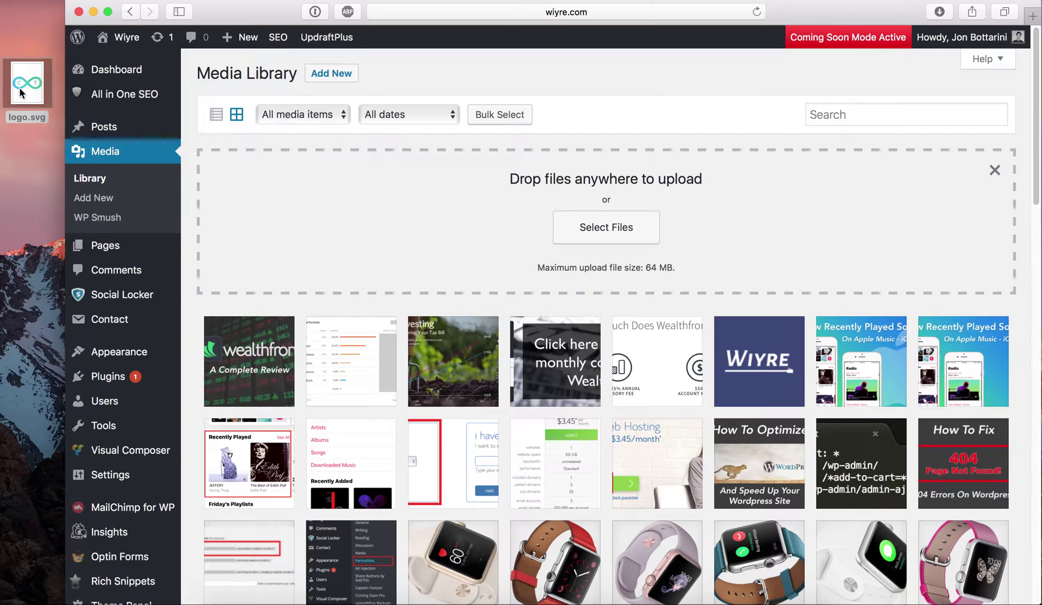
{"action": "left_click_drag", "start_coordinate": [26, 87], "coordinate": [589, 202]}
- Scroll down to the 'file type not allowed' error, highlight it, and scroll back up
{"action": "scroll", "coordinate": [495, 217], "scroll_direction": "down", "scroll_amount": 15}
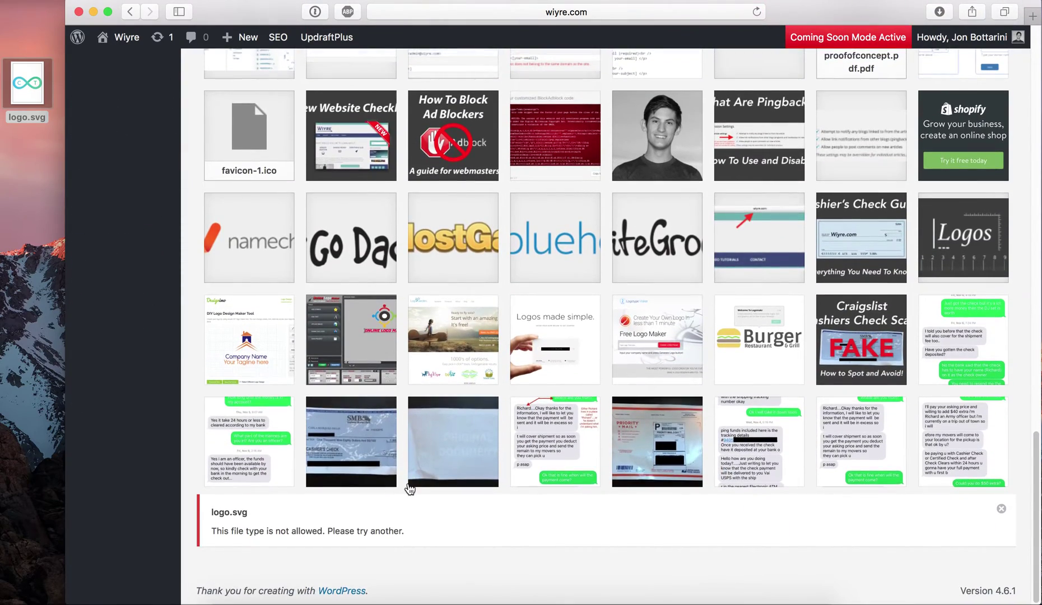
{"action": "left_click", "coordinate": [261, 515]}
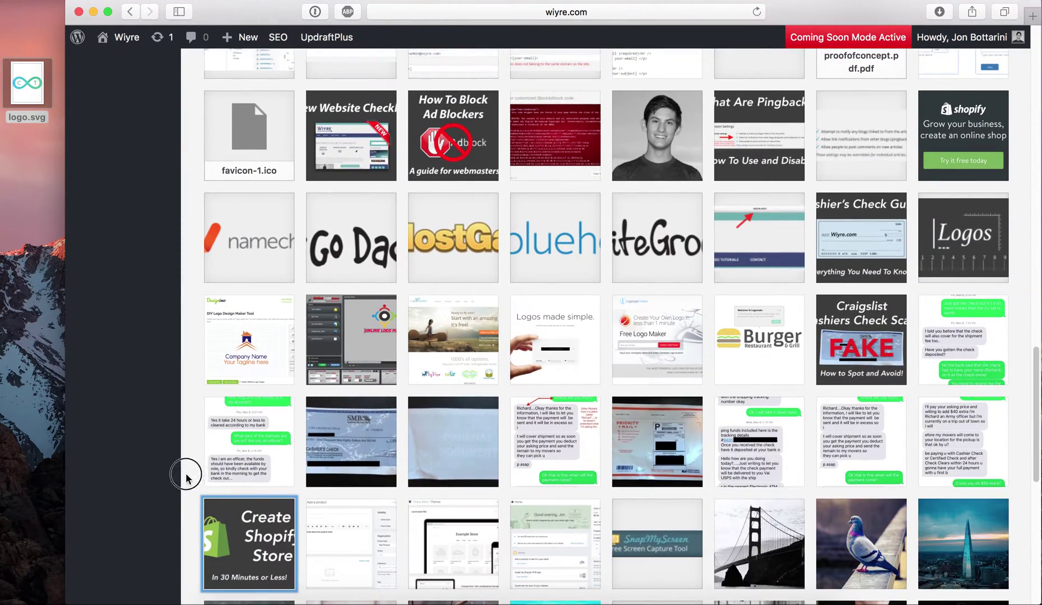
{"action": "scroll", "coordinate": [180, 468], "scroll_direction": "down", "scroll_amount": 10}
{"action": "scroll", "coordinate": [254, 536], "scroll_direction": "down", "scroll_amount": 5}
{"action": "left_click_drag", "start_coordinate": [305, 531], "coordinate": [208, 526]}
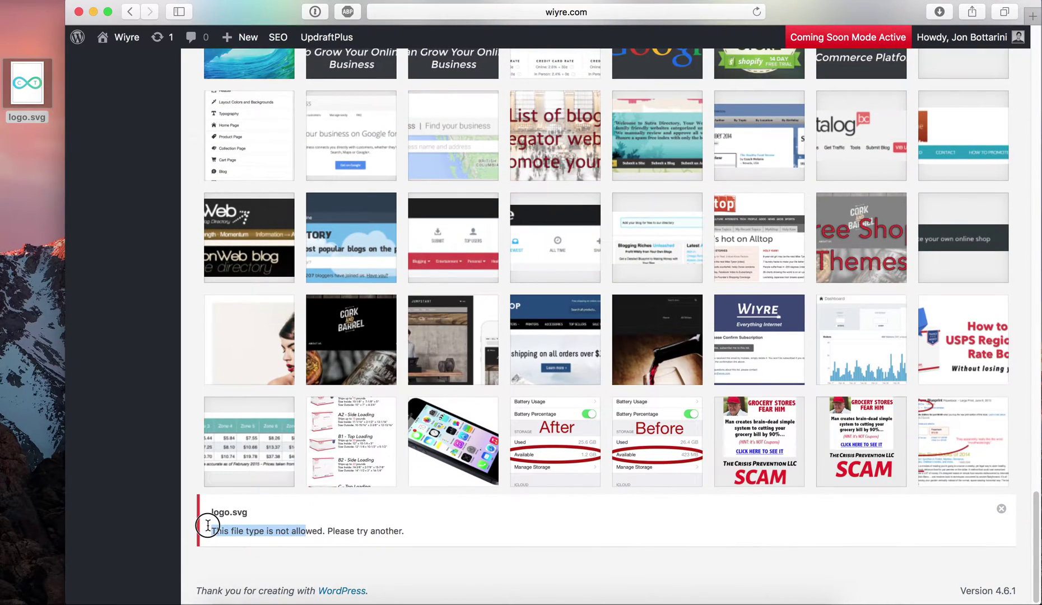
{"action": "scroll", "coordinate": [193, 475], "scroll_direction": "up", "scroll_amount": 20}
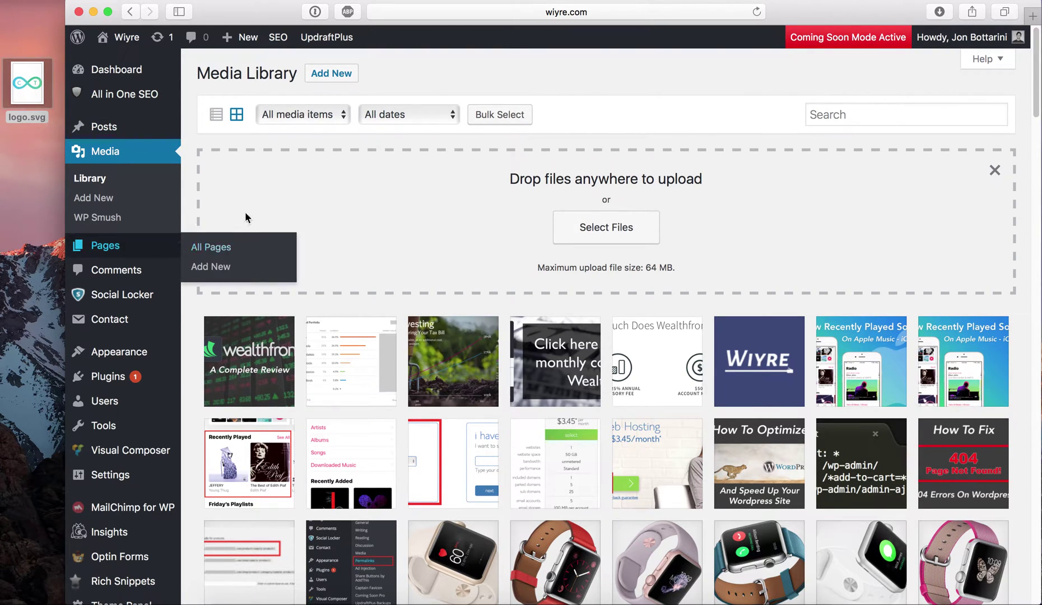
- Open Appearance > Editor and keep Grimag as the theme to edit
{"action": "scroll", "coordinate": [222, 160], "scroll_direction": "down", "scroll_amount": 3}
{"action": "mouse_move", "coordinate": [99, 253]}
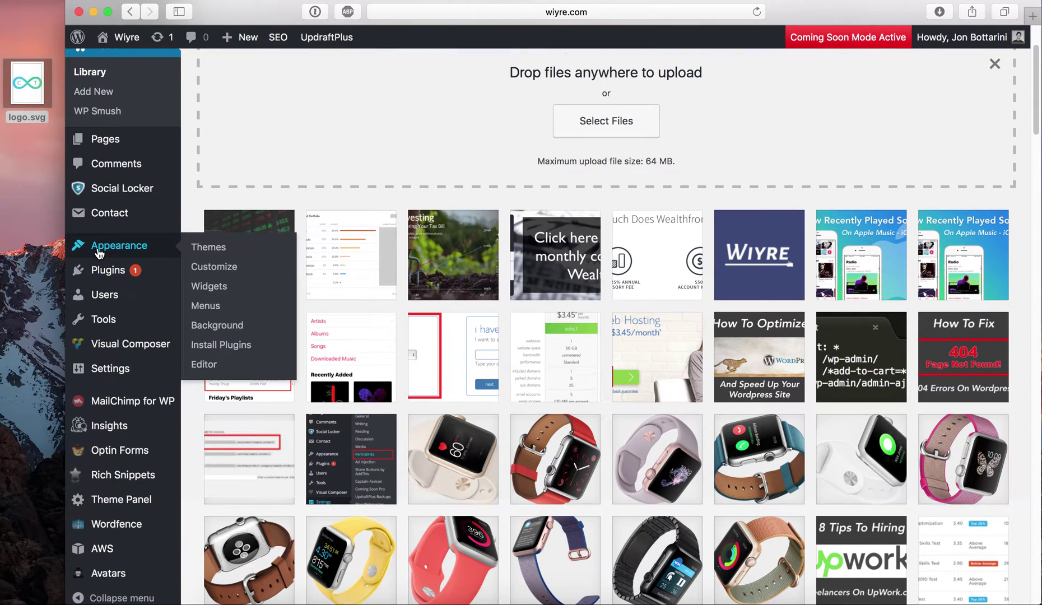
{"action": "left_click", "coordinate": [204, 365]}
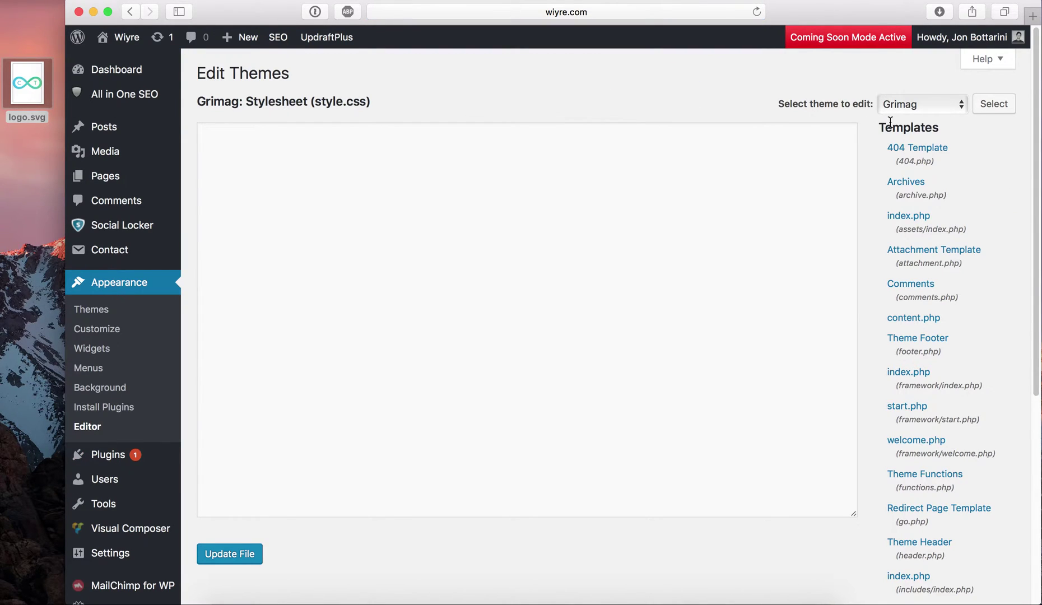
{"action": "left_click", "coordinate": [951, 101]}
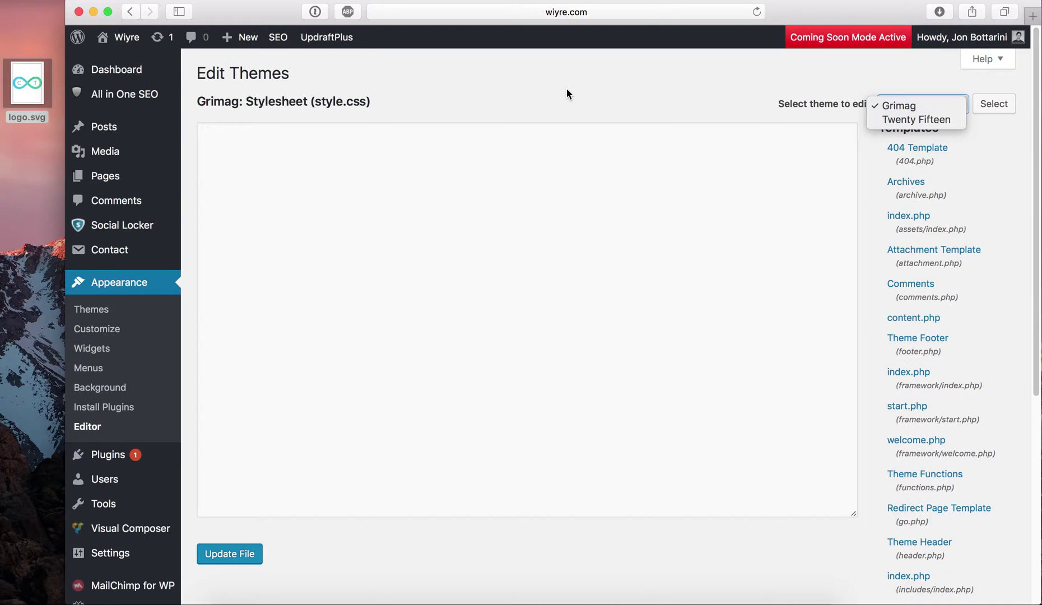
{"action": "left_click", "coordinate": [918, 98]}
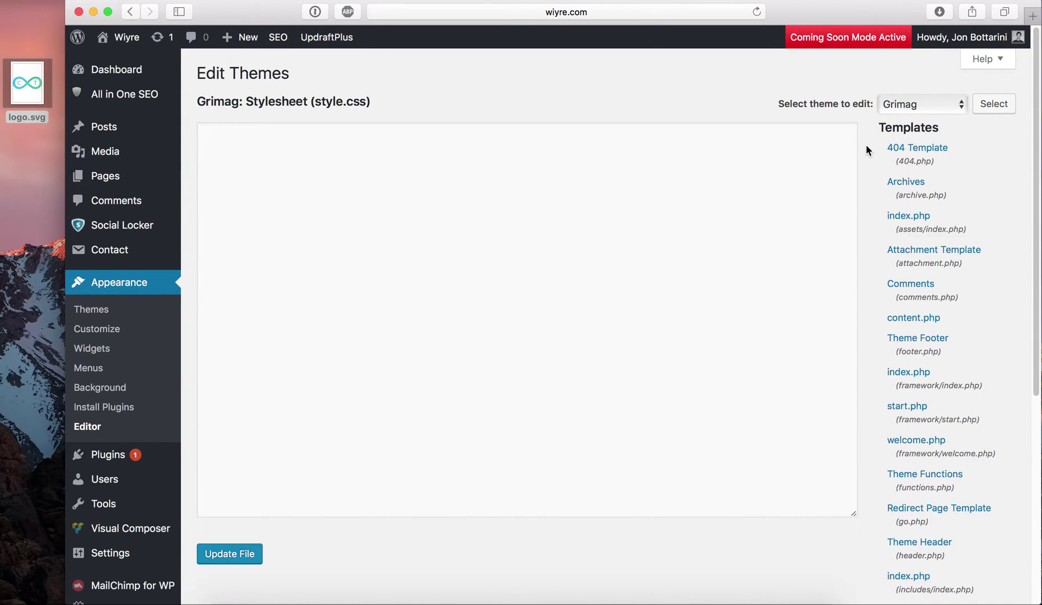
- Scroll down Grimag's Templates list and open Theme Functions (functions.php)
{"action": "scroll", "coordinate": [867, 146], "scroll_direction": "down", "scroll_amount": 2}
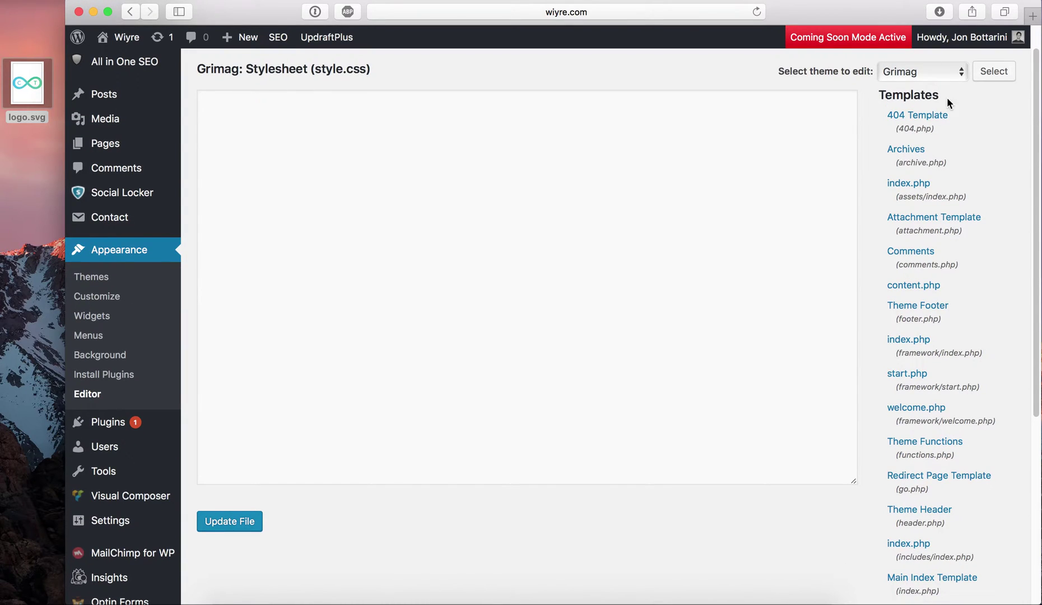
{"action": "scroll", "coordinate": [860, 175], "scroll_direction": "down", "scroll_amount": 10}
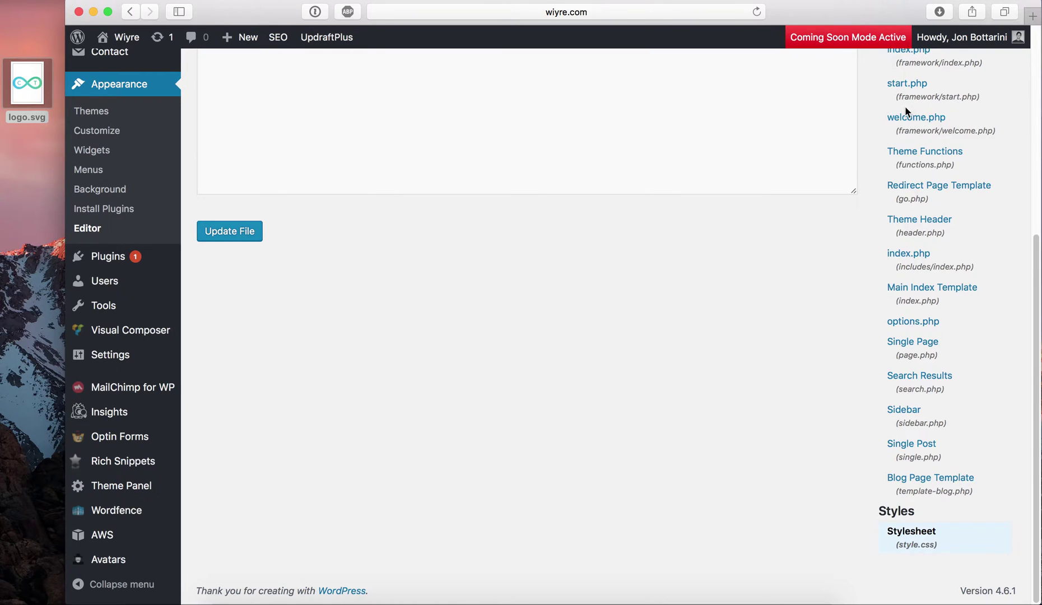
{"action": "left_click", "coordinate": [927, 156]}
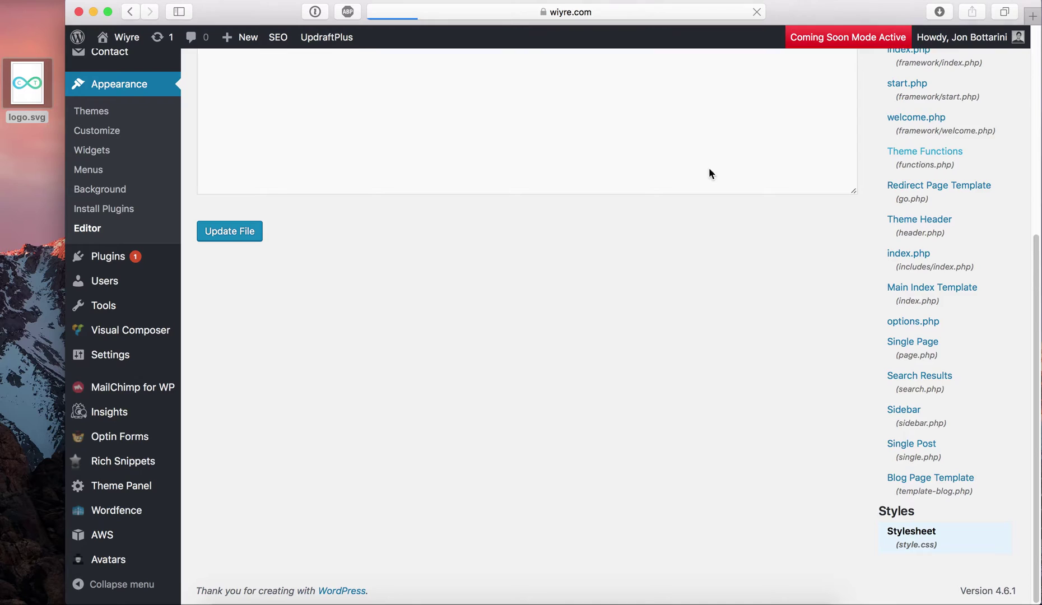
- Review the top of Grimag's functions.php, briefly selecting its first line of code
{"action": "scroll", "coordinate": [339, 303], "scroll_direction": "down", "scroll_amount": 10}
{"action": "scroll", "coordinate": [523, 355], "scroll_direction": "up", "scroll_amount": 10}
{"action": "scroll", "coordinate": [344, 249], "scroll_direction": "up", "scroll_amount": 3}
{"action": "left_click_drag", "start_coordinate": [205, 130], "coordinate": [414, 130]}
{"action": "left_click", "coordinate": [414, 234]}
- Paste the cc_mime_types upload_mimes filter after the last include line and save functions.php
{"action": "scroll", "coordinate": [344, 263], "scroll_direction": "down", "scroll_amount": 9}
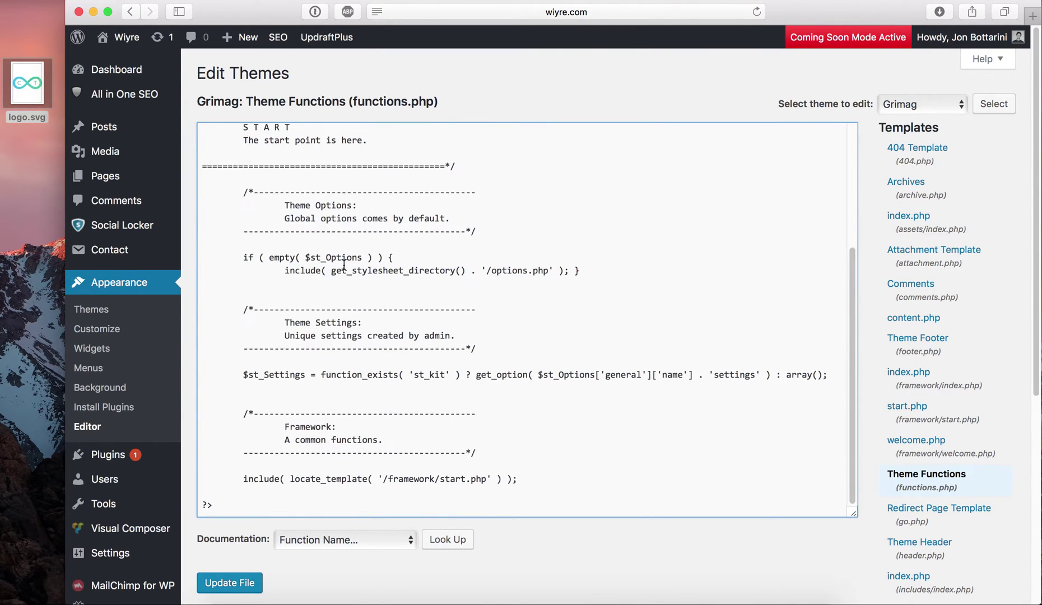
{"action": "left_click", "coordinate": [204, 495]}
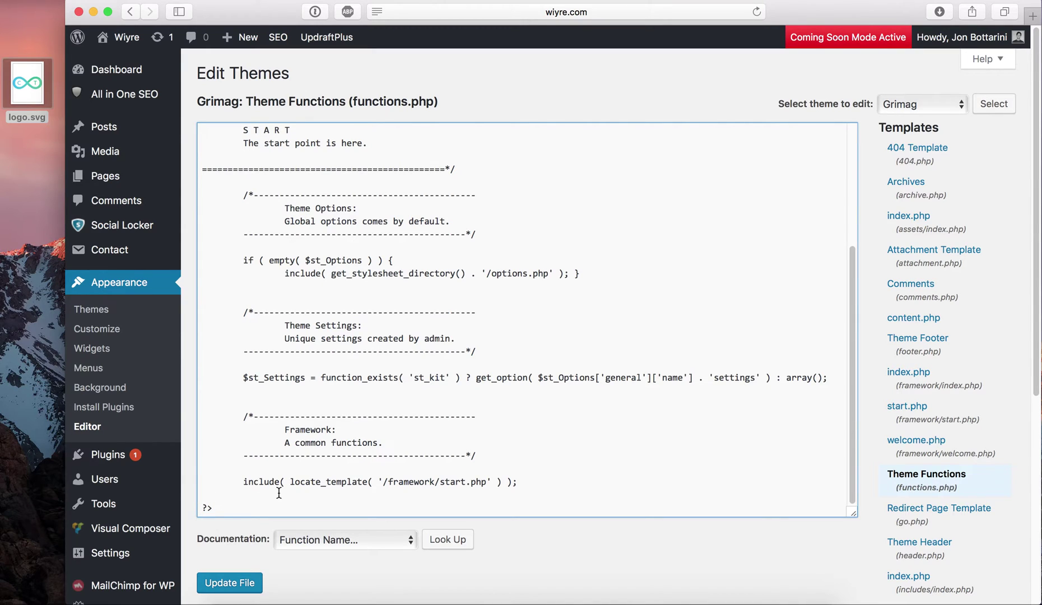
{"action": "type", "text": "function cc_mime_types($mimes) {   $mimes['svg'] = 'image/svg+xml';   return $mimes; } add_filter('upload_mimes', 'cc_mime_types');"}
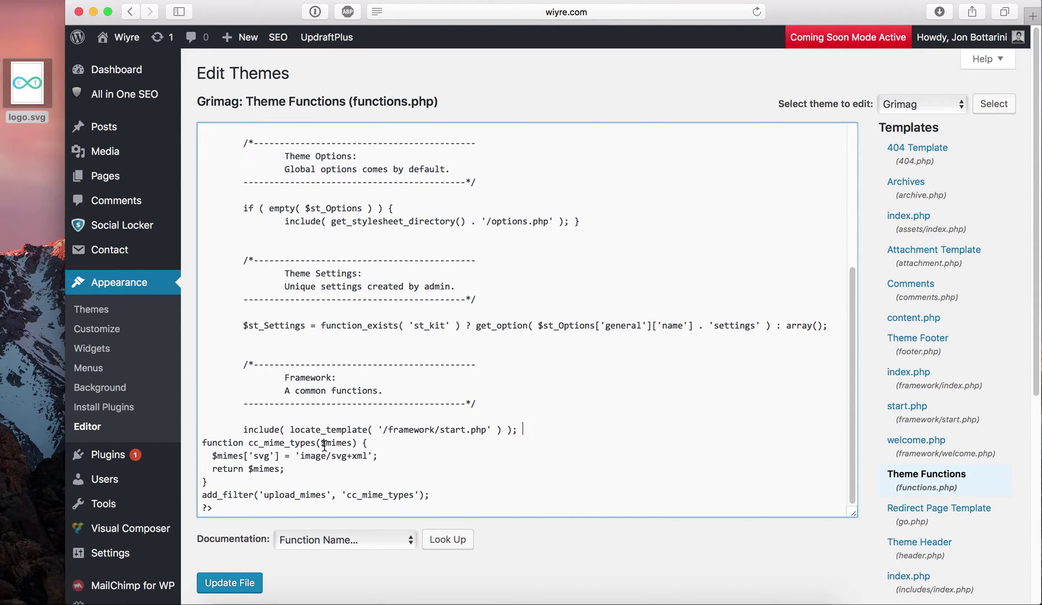
{"action": "key", "text": "Return"}
{"action": "scroll", "coordinate": [365, 443], "scroll_direction": "down", "scroll_amount": 1}
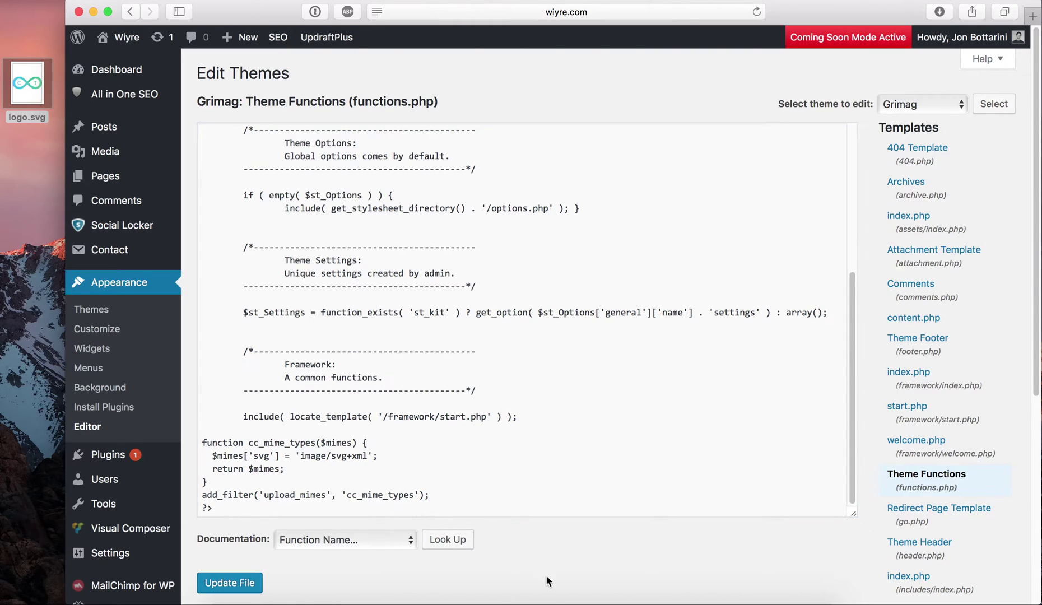
{"action": "left_click", "coordinate": [251, 585]}
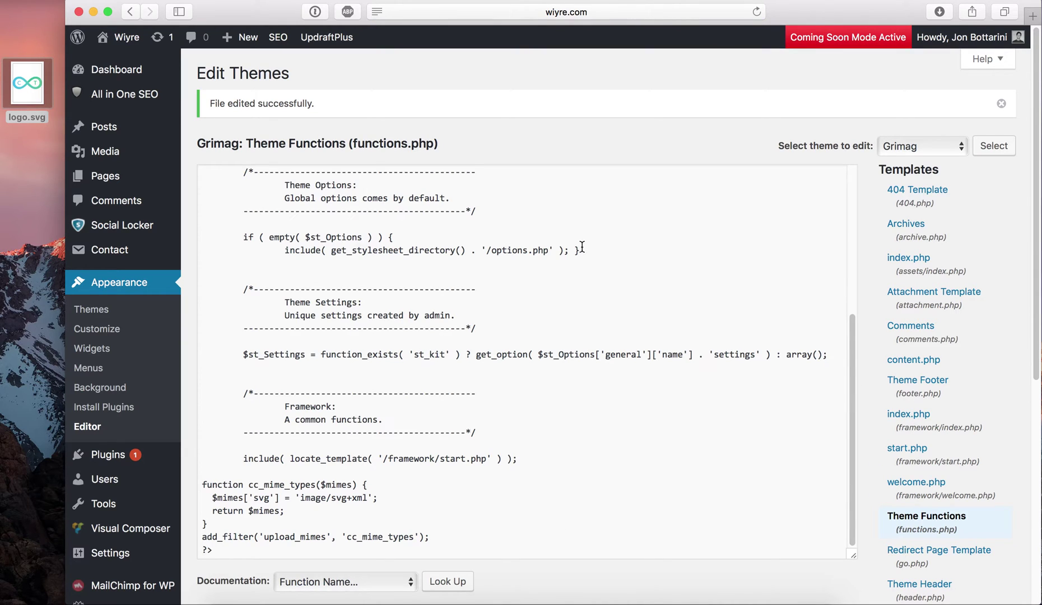
{"action": "scroll", "coordinate": [342, 395], "scroll_direction": "up", "scroll_amount": 10}
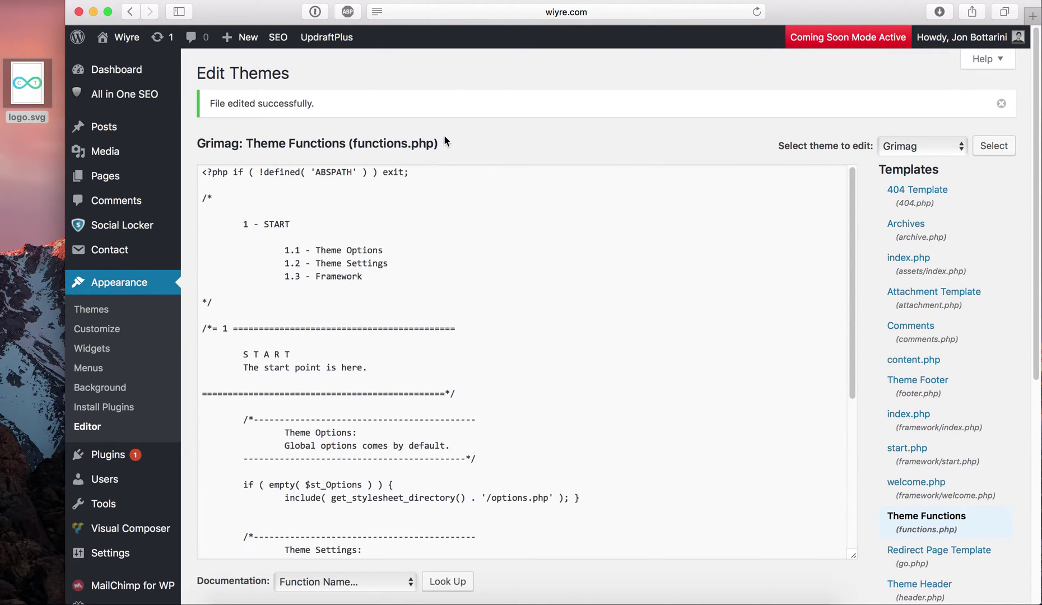
{"action": "scroll", "coordinate": [277, 205], "scroll_direction": "down", "scroll_amount": 10}
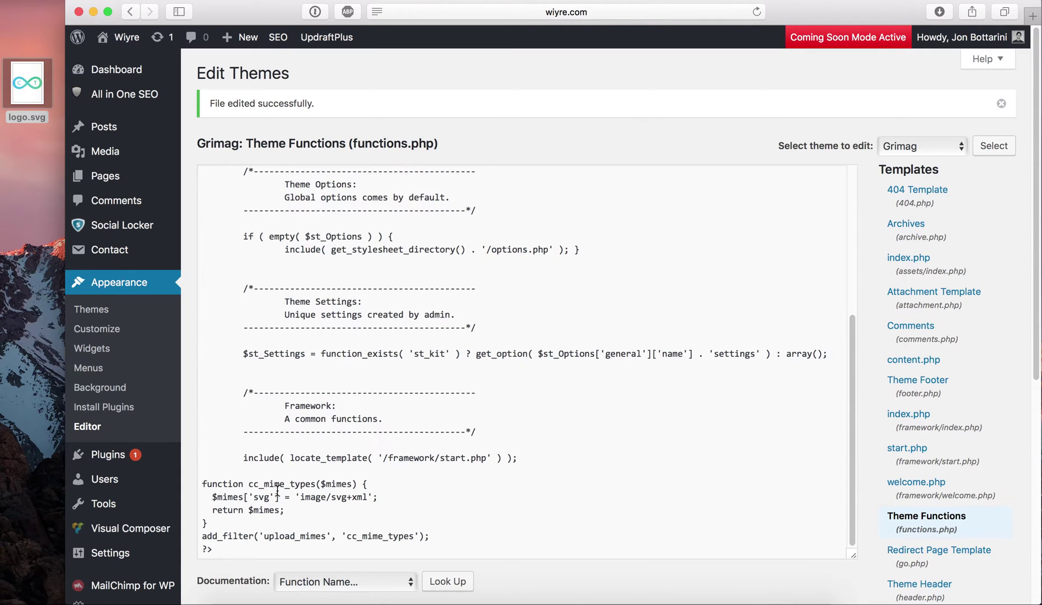
{"action": "scroll", "coordinate": [277, 490], "scroll_direction": "up", "scroll_amount": 10}
{"action": "left_click_drag", "start_coordinate": [203, 172], "coordinate": [431, 174]}
{"action": "left_click", "coordinate": [212, 171]}
{"action": "scroll", "coordinate": [302, 267], "scroll_direction": "down", "scroll_amount": 5}
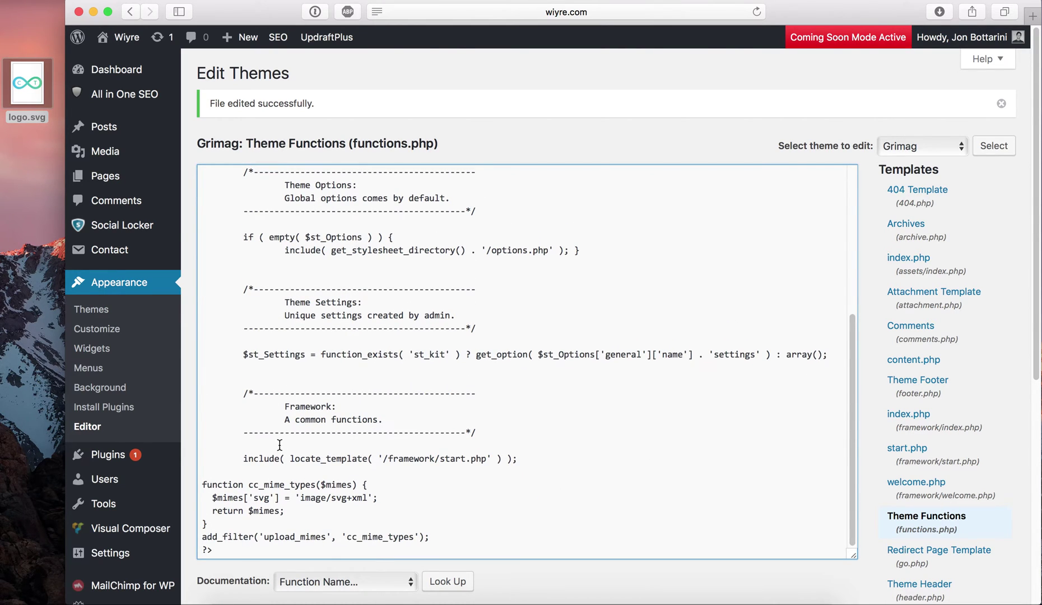
{"action": "left_click", "coordinate": [222, 551]}
{"action": "key", "text": "Return"}
{"action": "key", "text": "Return"}
{"action": "type", "text": "function cc_mime_types($mimes) {   $mimes['svg'] = 'image/svg+xml';   return $mimes; } add_filter('upload_mimes', 'cc_mime_types');"}
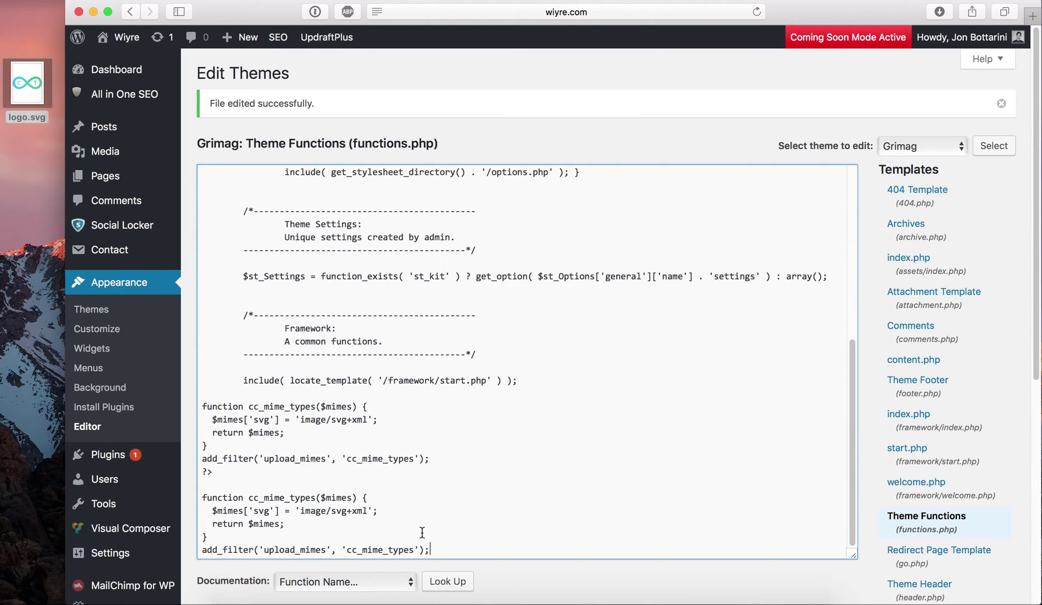
{"action": "left_click_drag", "start_coordinate": [437, 550], "coordinate": [203, 499]}
{"action": "key", "text": "BackSpace"}
{"action": "scroll", "coordinate": [221, 178], "scroll_direction": "up", "scroll_amount": 10}
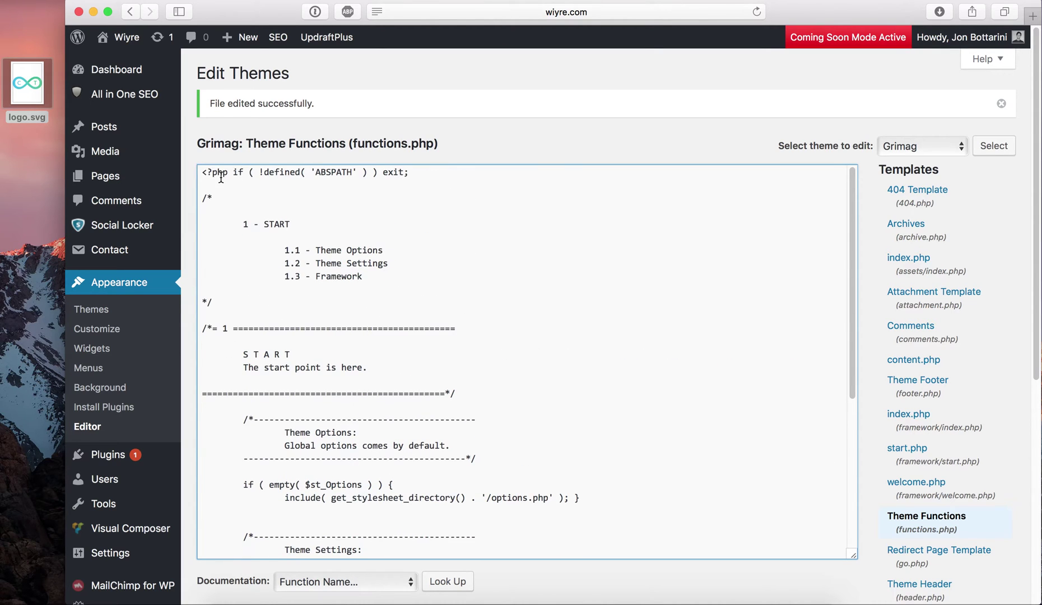
{"action": "scroll", "coordinate": [260, 236], "scroll_direction": "down", "scroll_amount": 10}
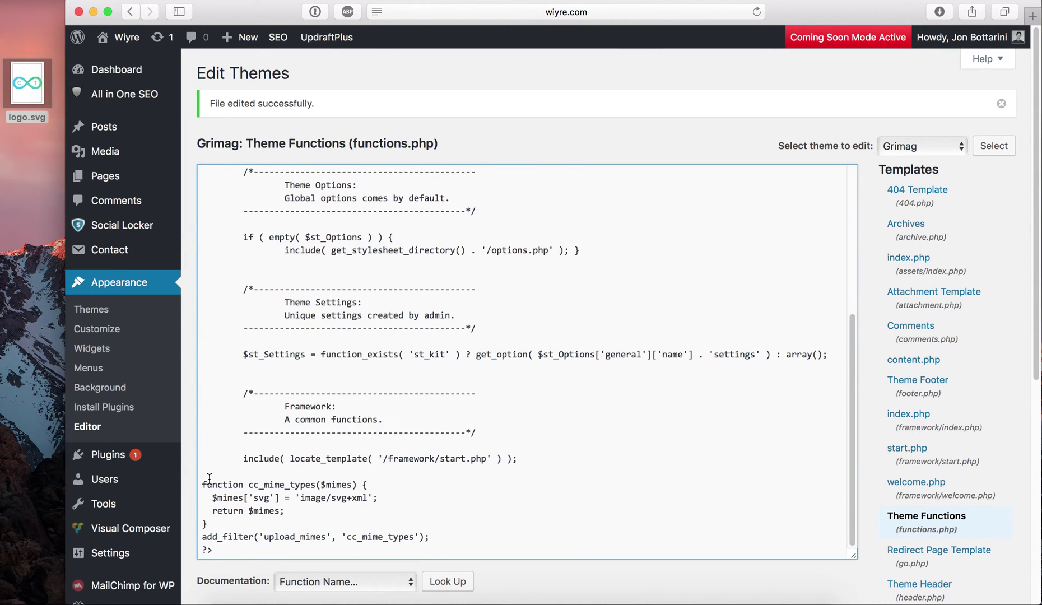
{"action": "left_click_drag", "start_coordinate": [324, 112], "coordinate": [206, 101]}
{"action": "left_click", "coordinate": [328, 107]}
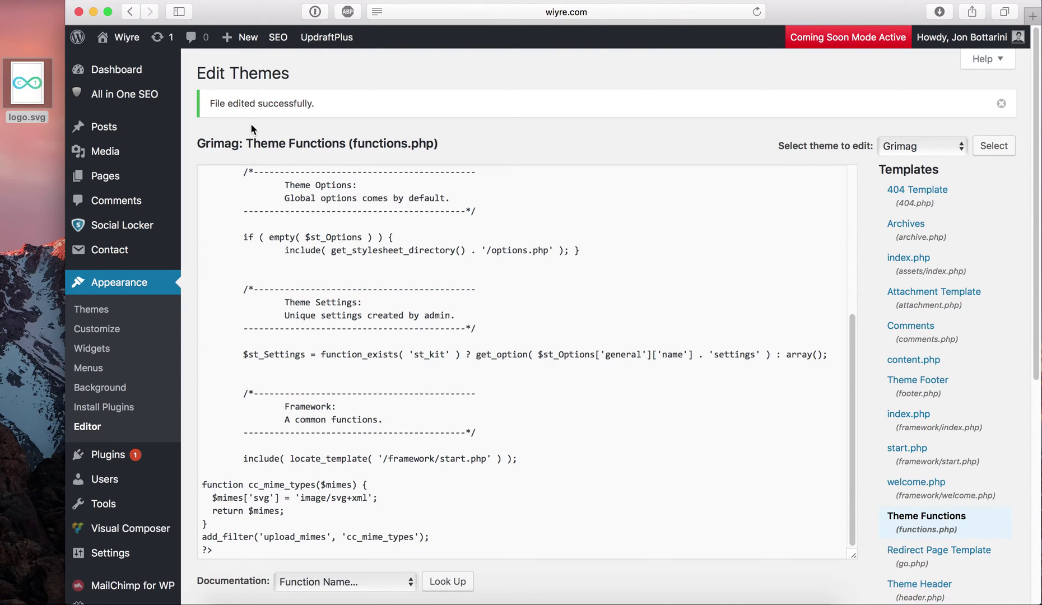
{"action": "left_click", "coordinate": [106, 158]}
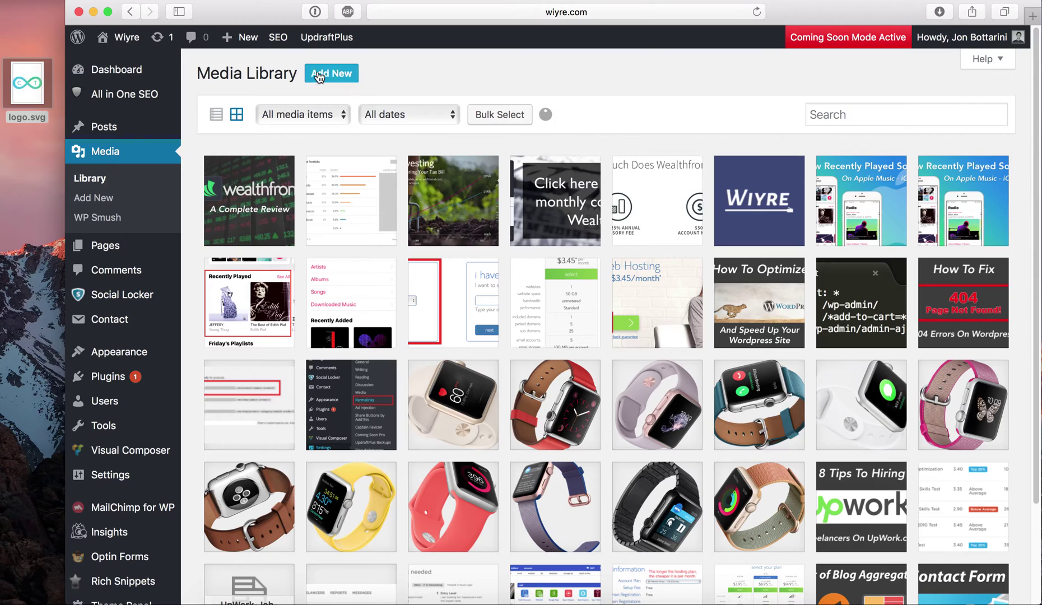
- Go to Add New and drop logo.svg from the desktop into the upload area
{"action": "left_click", "coordinate": [319, 76]}
{"action": "left_click_drag", "start_coordinate": [46, 81], "coordinate": [480, 194]}
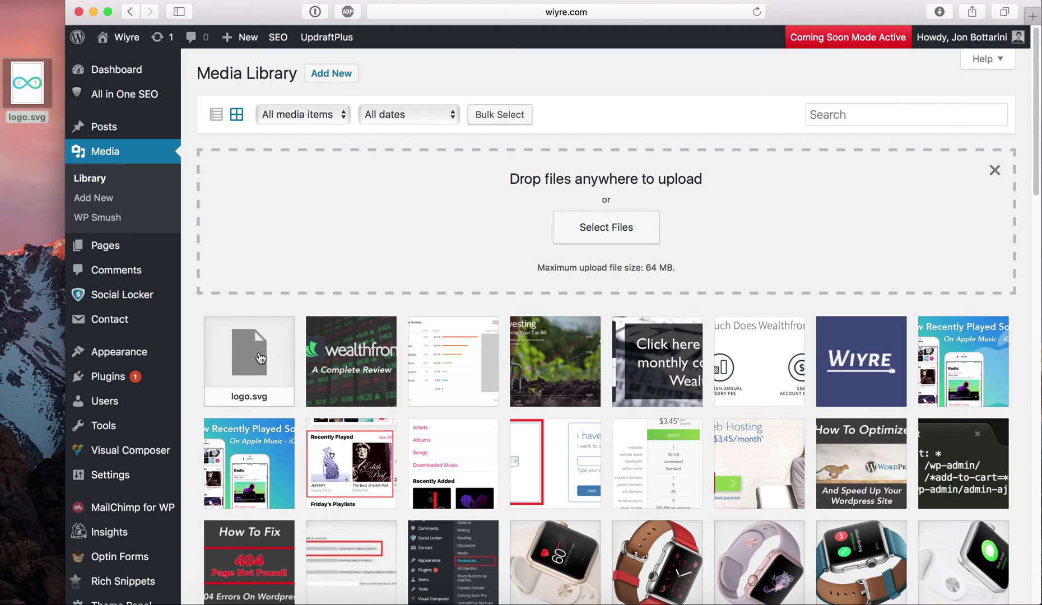
{"action": "left_click", "coordinate": [260, 358]}
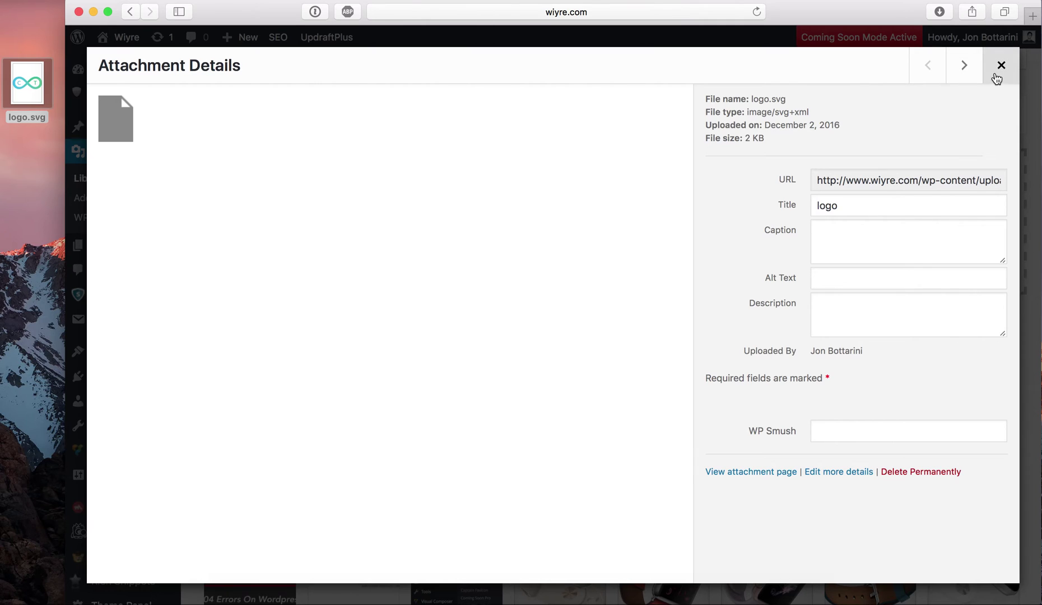
{"action": "left_click", "coordinate": [1001, 65]}
{"action": "left_click", "coordinate": [370, 376]}
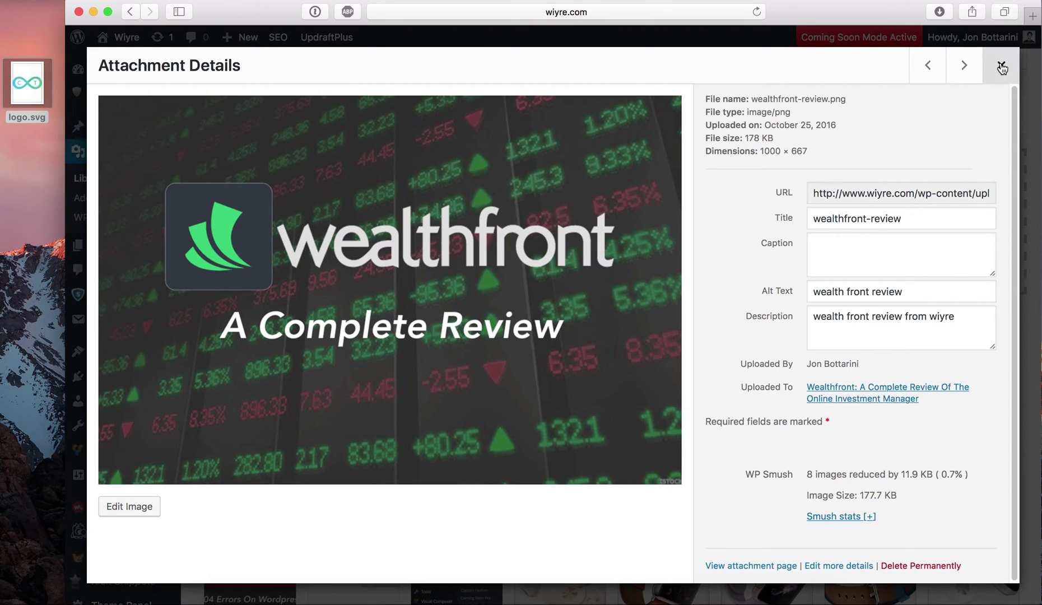
{"action": "key", "text": "Escape"}
{"action": "left_click", "coordinate": [262, 354]}
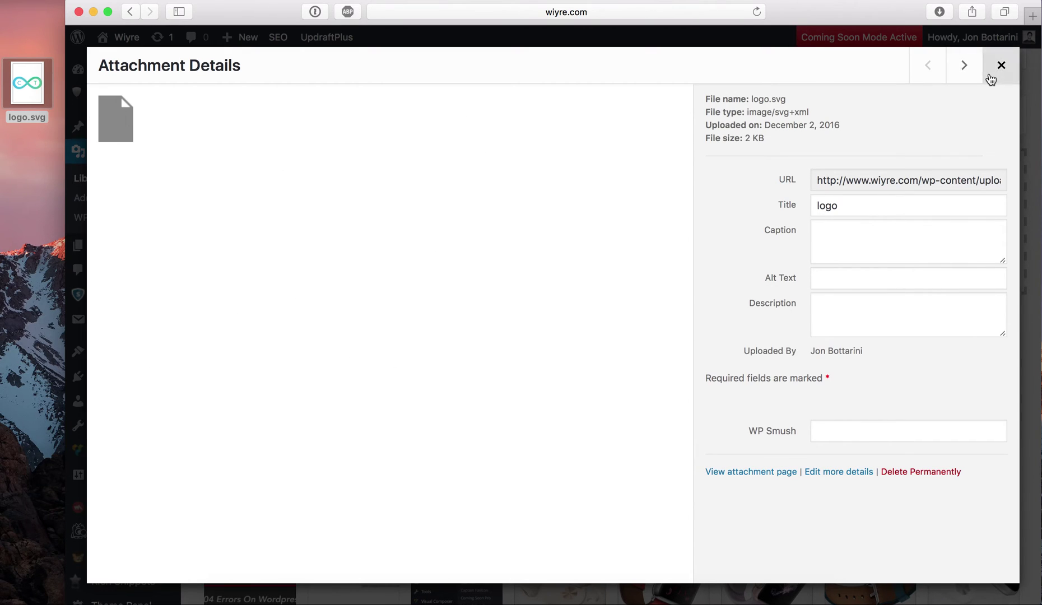
{"action": "left_click", "coordinate": [1001, 68]}
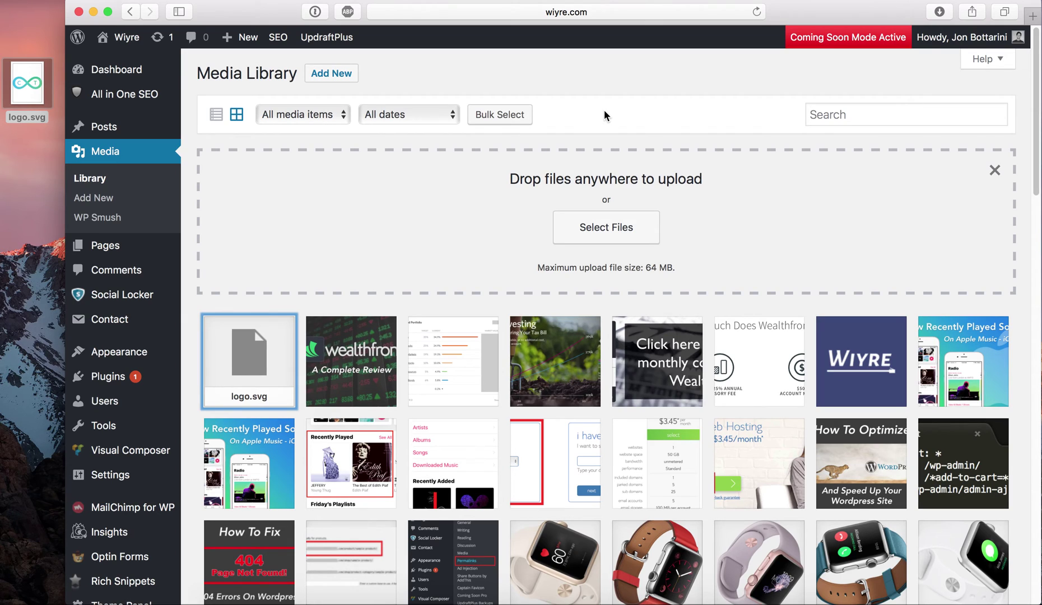
- Reopen functions.php in the theme editor and select the cc_mime_types filter code at its end
{"action": "mouse_move", "coordinate": [133, 352]}
{"action": "left_click", "coordinate": [215, 472]}
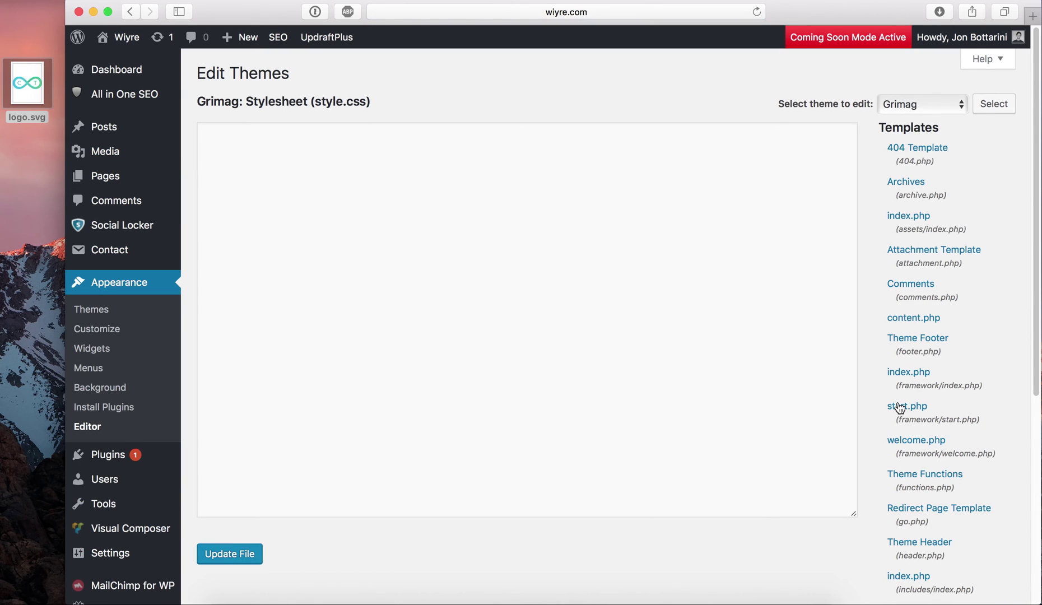
{"action": "scroll", "coordinate": [900, 407], "scroll_direction": "down", "scroll_amount": 3}
{"action": "scroll", "coordinate": [900, 408], "scroll_direction": "down", "scroll_amount": 1}
{"action": "left_click", "coordinate": [928, 255]}
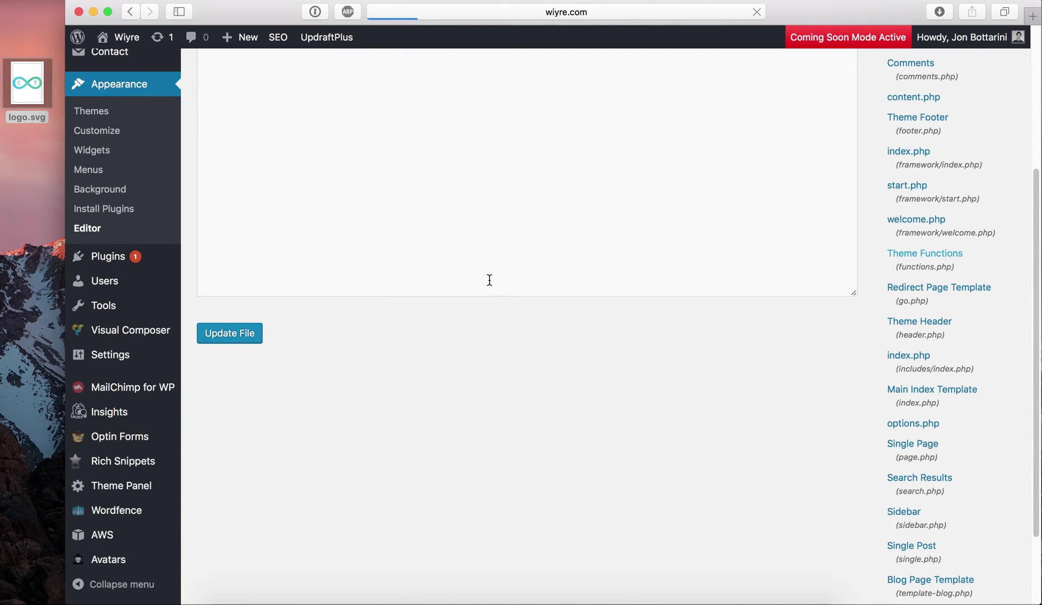
{"action": "scroll", "coordinate": [358, 392], "scroll_direction": "down", "scroll_amount": 7}
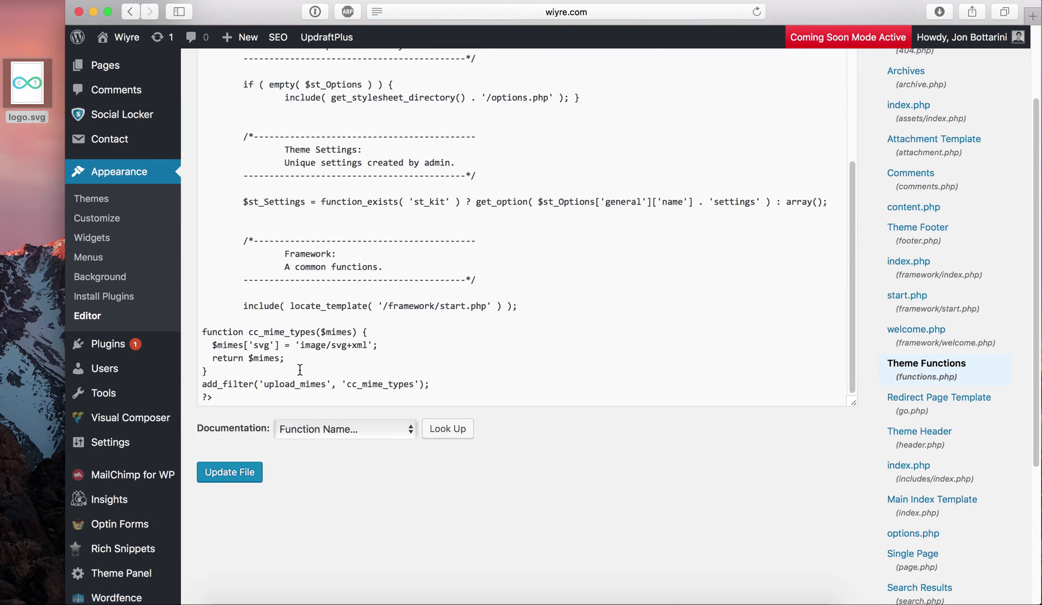
{"action": "left_click_drag", "start_coordinate": [430, 386], "coordinate": [196, 330]}
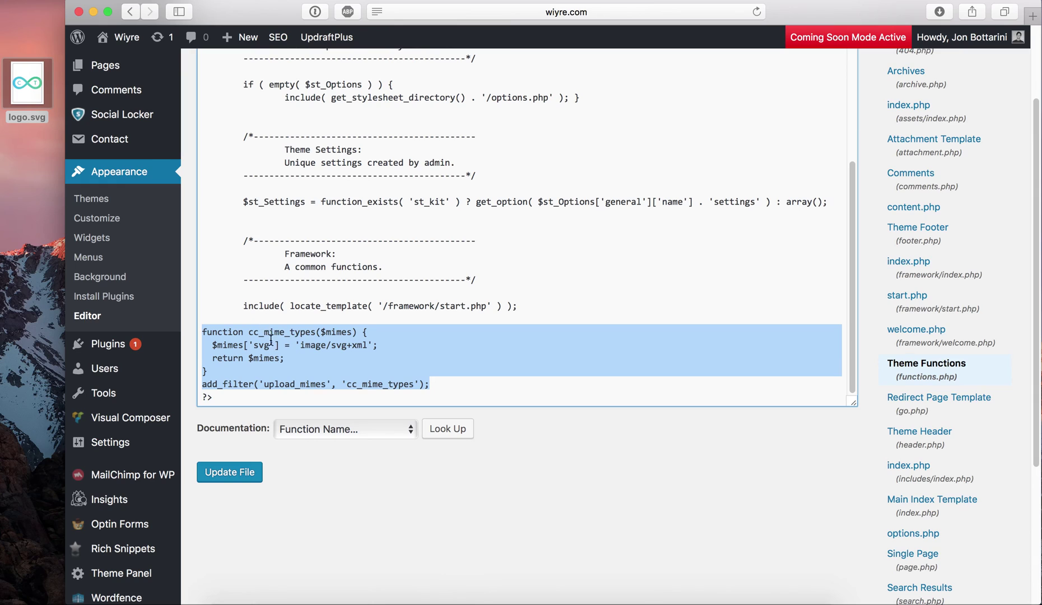